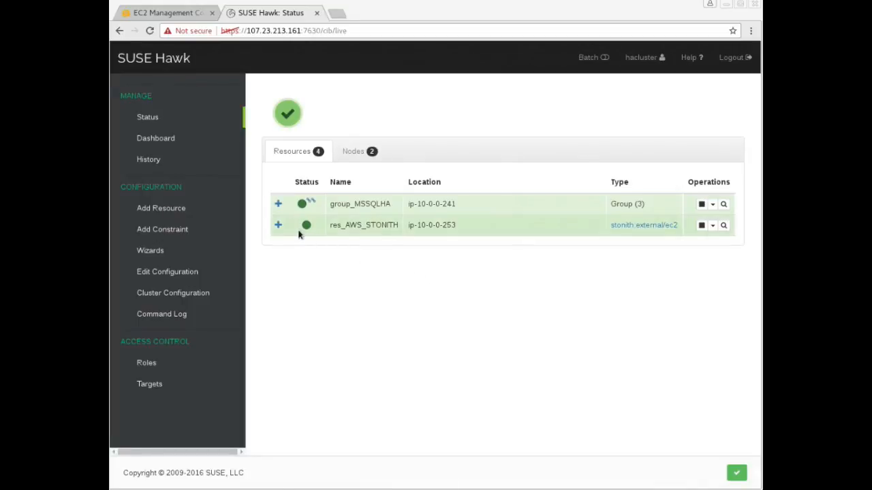
# Expand group_MSSQLHA to check its member resources and review the status of the cluster nodes.
pyautogui.click(279, 204)
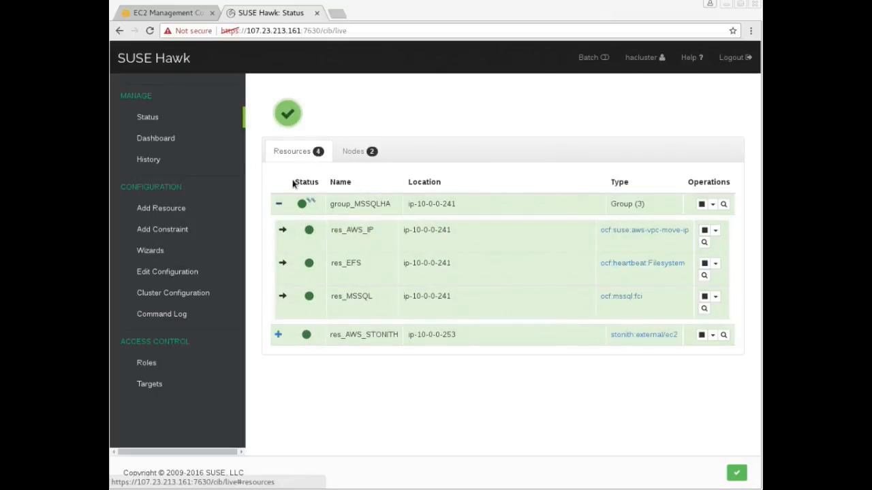
pyautogui.click(354, 151)
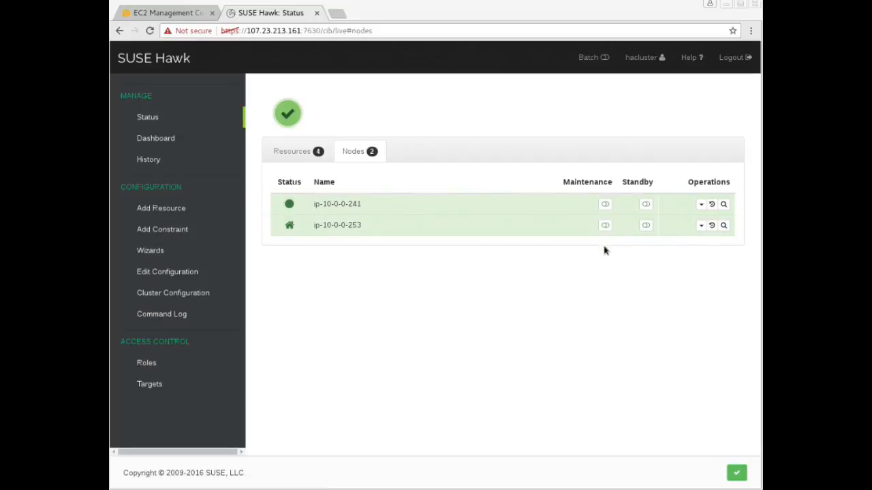
pyautogui.click(298, 158)
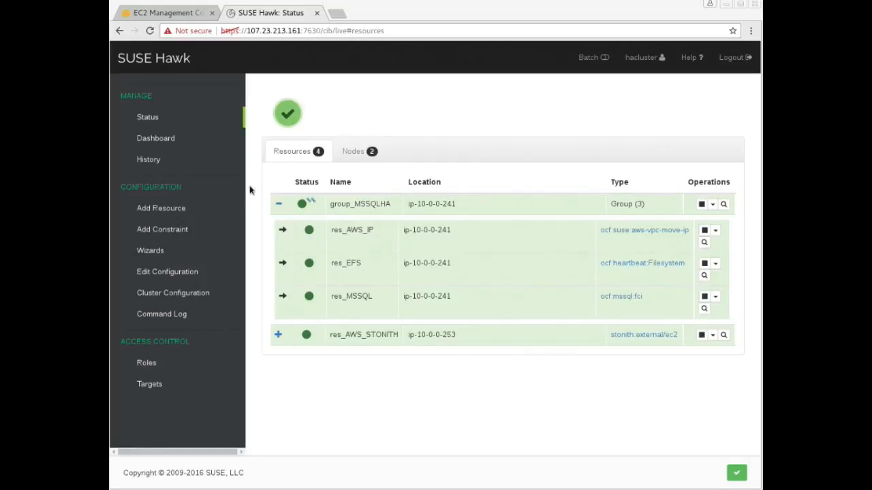
# Start a new primitive resource with class ocf, provider heartbeat and type Filesystem.
pyautogui.click(183, 208)
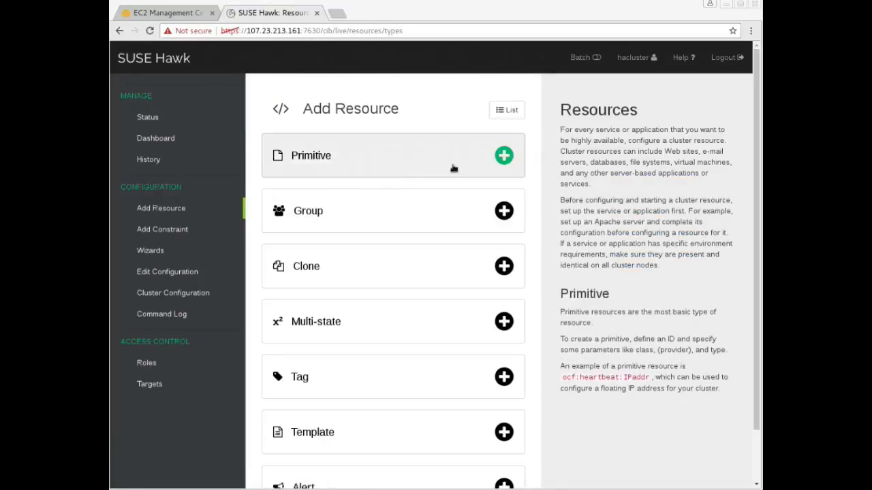
pyautogui.click(505, 156)
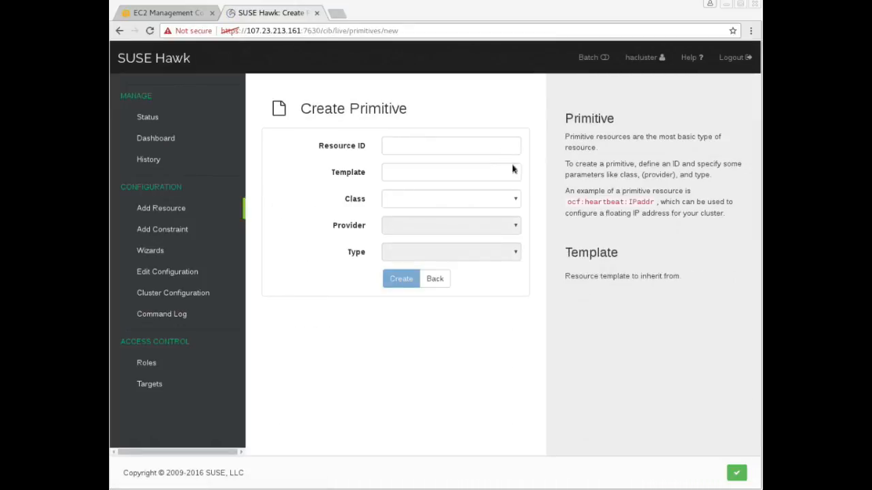
pyautogui.click(514, 173)
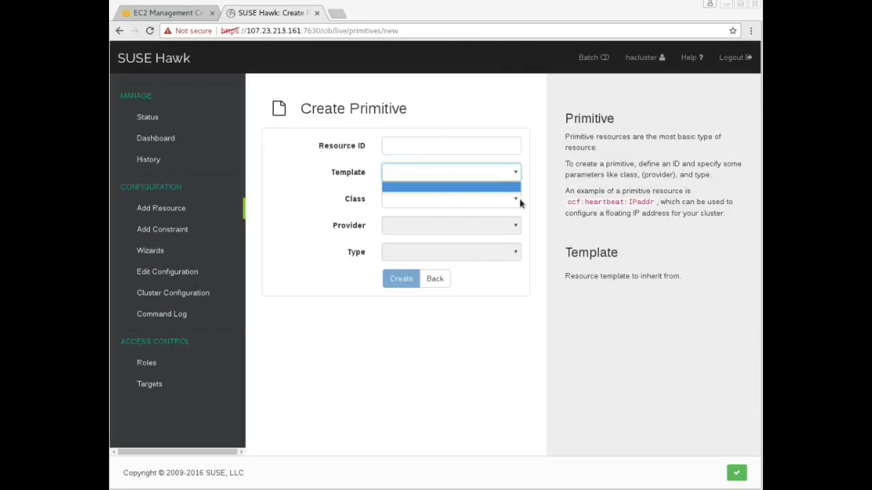
pyautogui.click(519, 202)
pyautogui.click(517, 200)
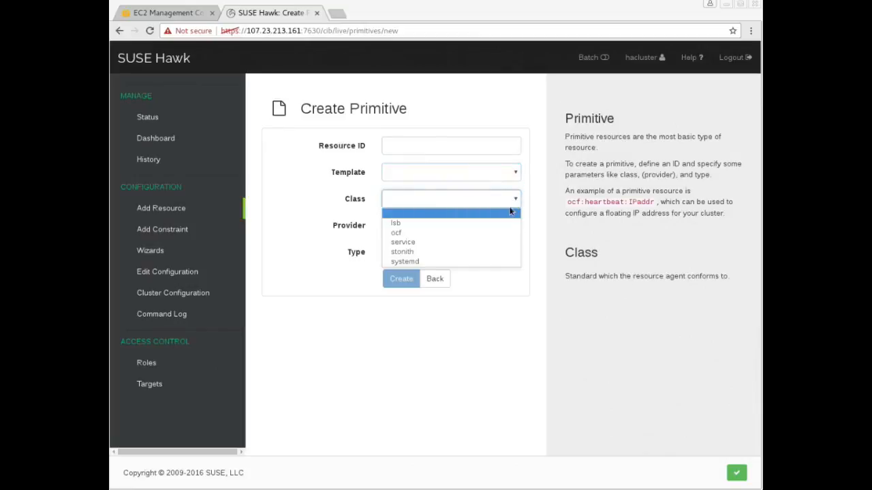
pyautogui.click(506, 233)
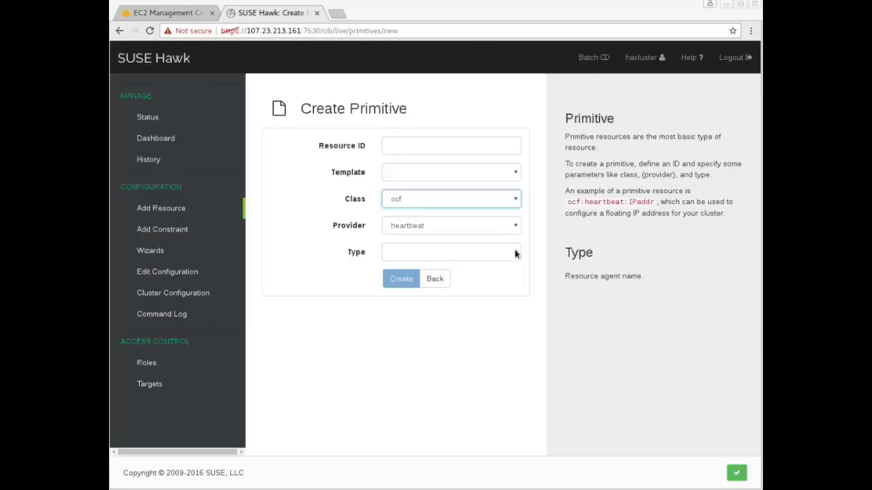
pyautogui.click(516, 253)
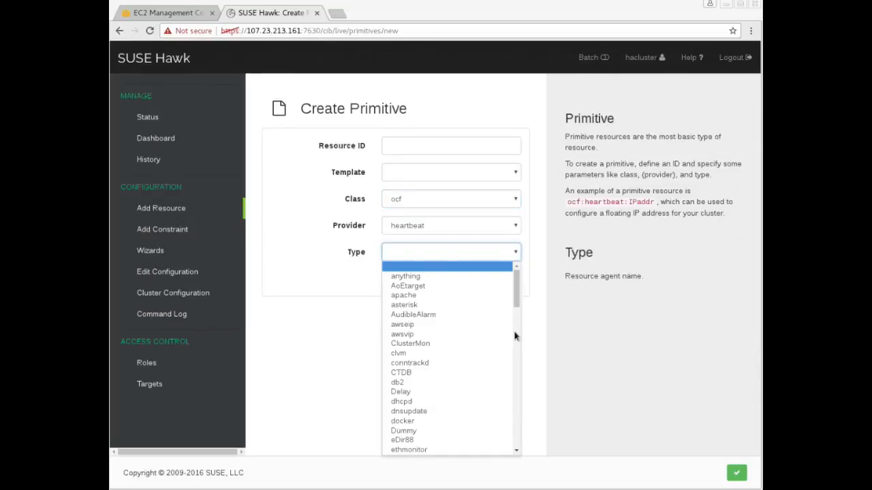
pyautogui.scroll(-3, 513, 334)
pyautogui.click(483, 319)
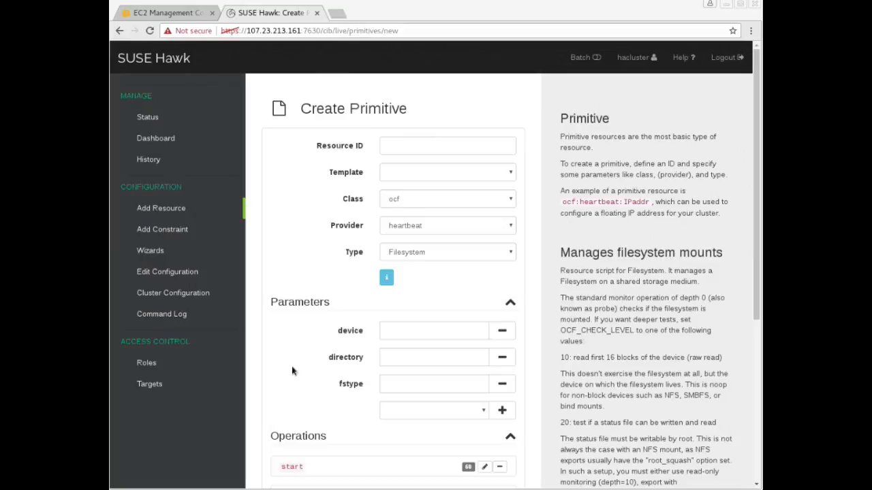
# Review the Filesystem primitive's parameters, operations and meta attributes, and leave the form without creating the resource.
pyautogui.scroll(-1, 292, 371)
pyautogui.scroll(-2, 292, 371)
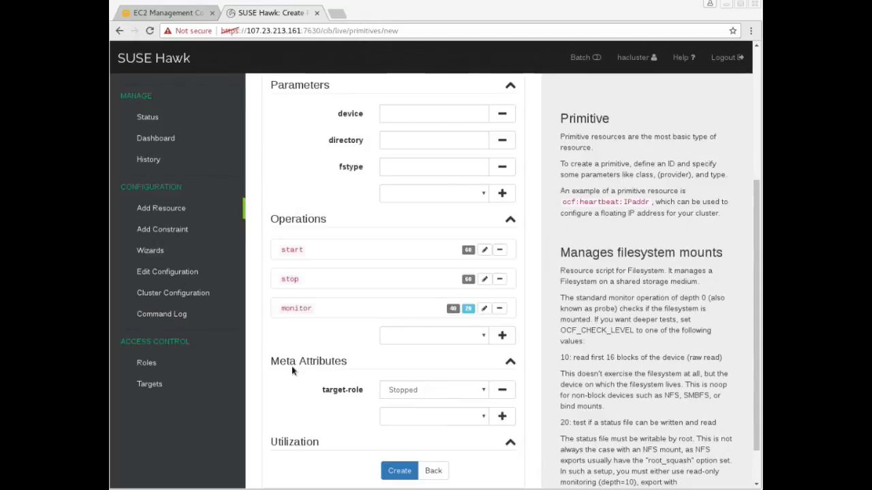
pyautogui.click(436, 471)
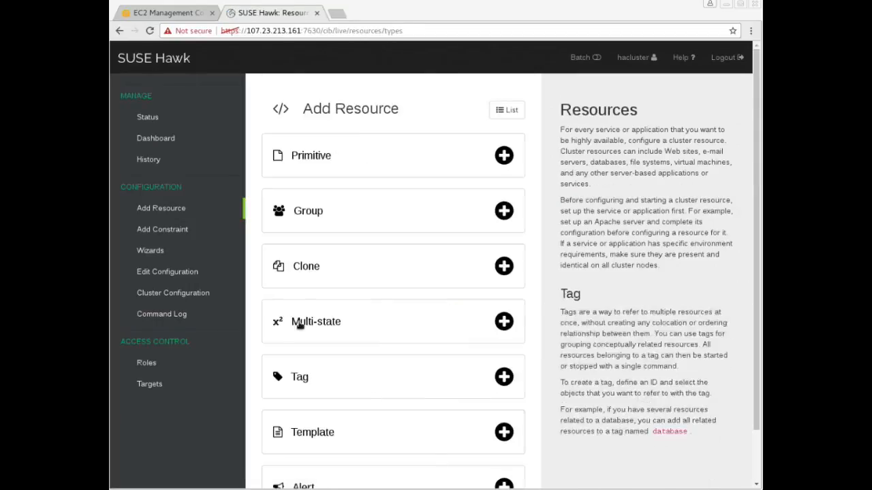
# Open the File System (mount point) wizard from the File System category.
pyautogui.click(158, 252)
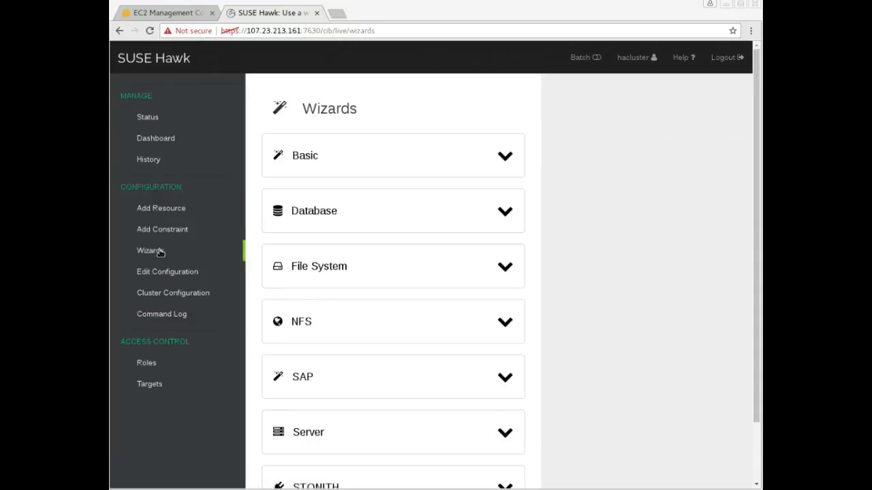
pyautogui.click(504, 266)
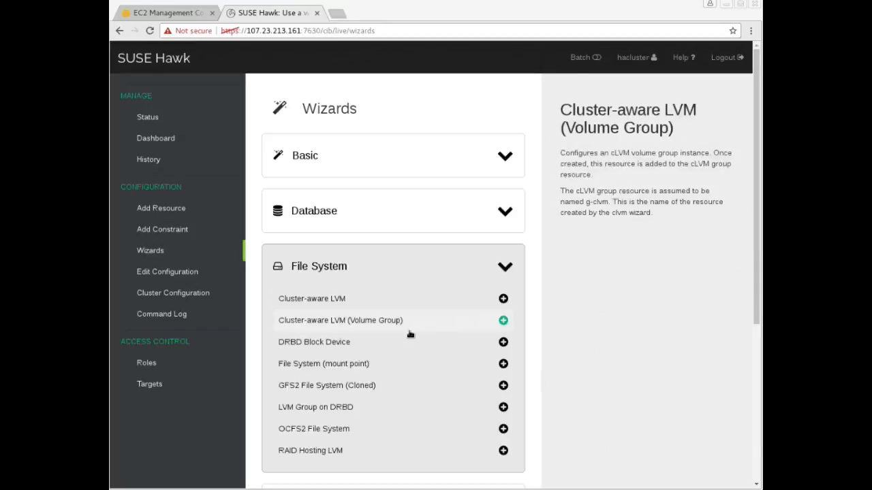
pyautogui.moveTo(398, 362)
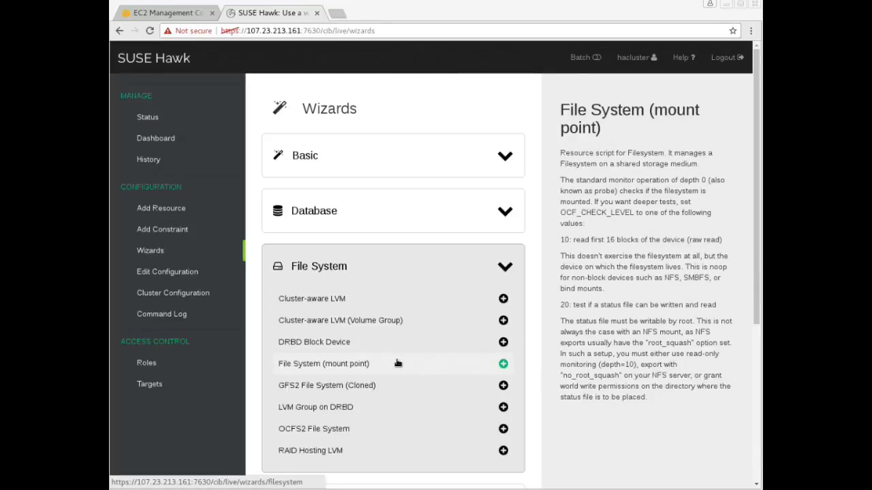
pyautogui.click(398, 363)
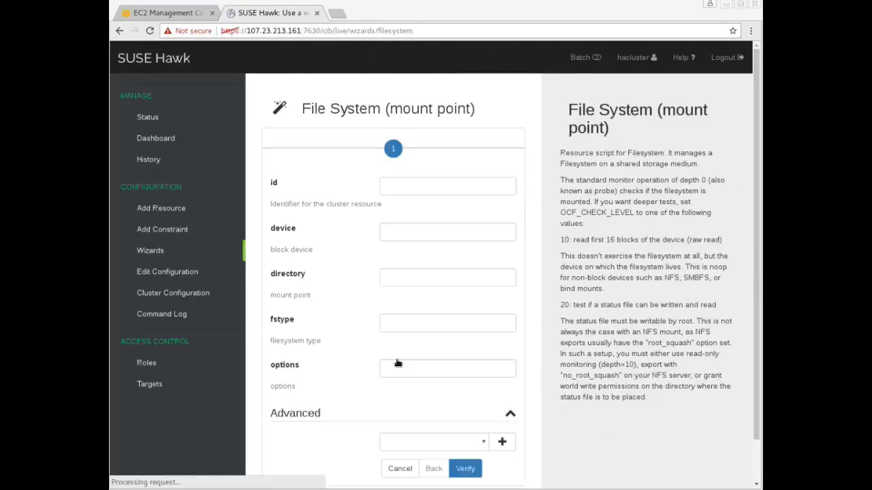
# Fill in the mount point with filesystem type nfs, device 10.0.0.96:/ and directory /mnt.
pyautogui.moveTo(402, 247)
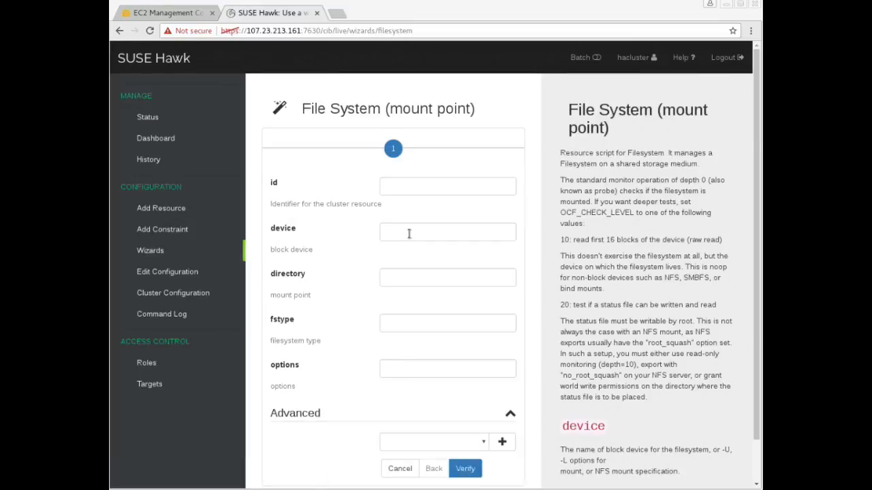
pyautogui.click(409, 233)
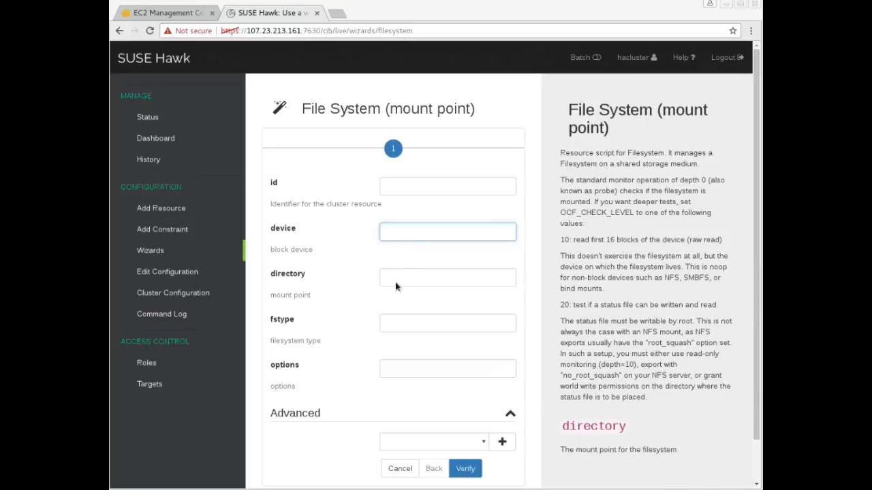
pyautogui.click(399, 327)
pyautogui.write('nfs')
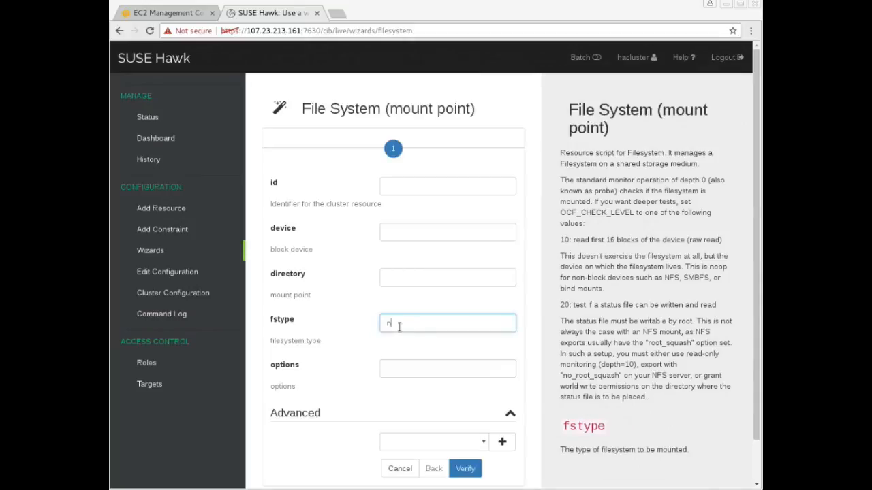
pyautogui.moveTo(398, 252)
pyautogui.click(395, 233)
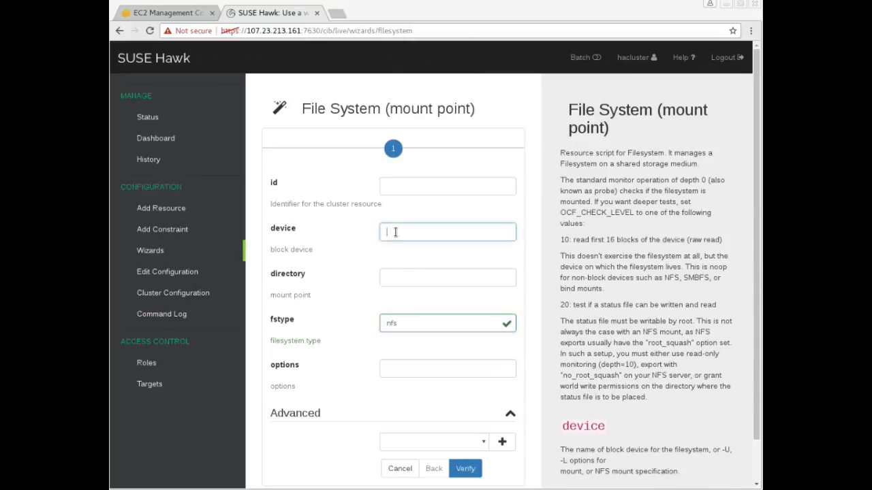
pyautogui.write('10.0.0.96:/')
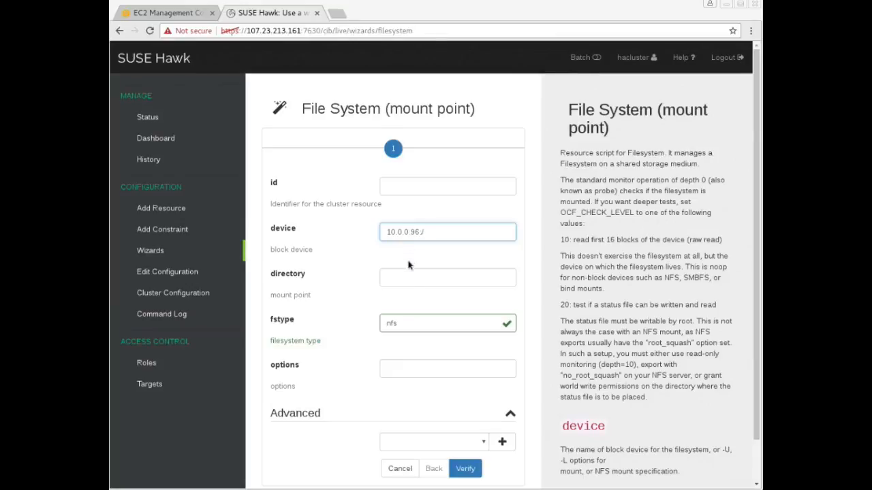
pyautogui.click(408, 284)
pyautogui.write('/mnt')
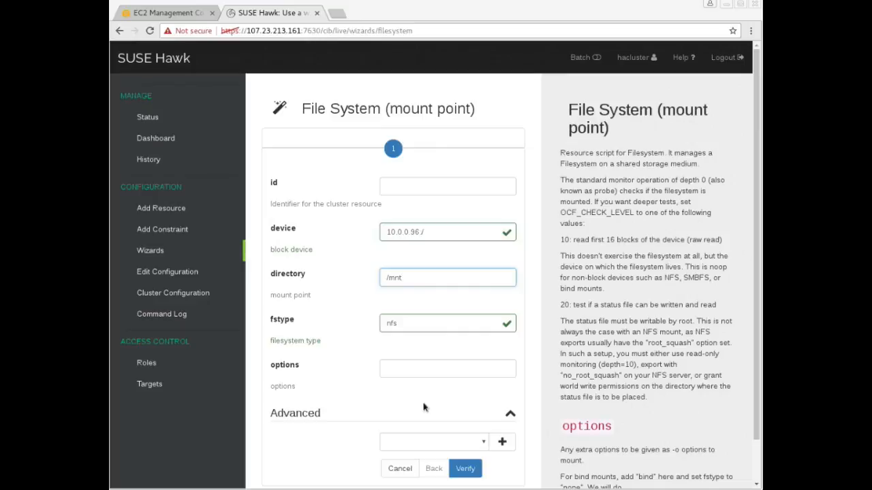
# Set the resource id to res_NFS and verify the configuration, cancelling the wizard setup without applying it.
pyautogui.click(465, 470)
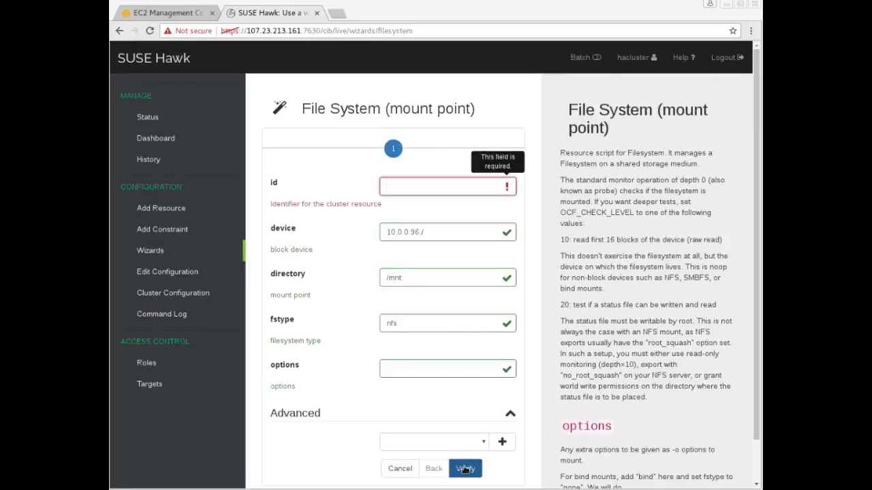
pyautogui.write('cas_NFS')
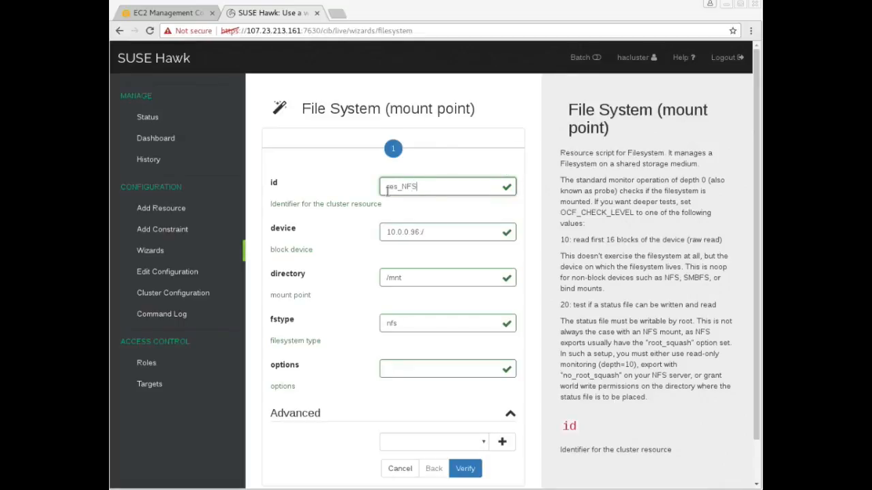
pyautogui.click(467, 471)
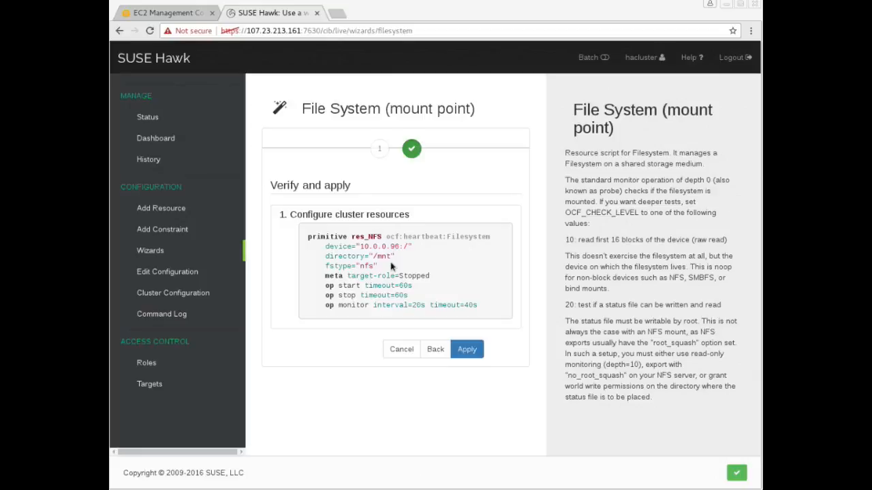
pyautogui.click(408, 351)
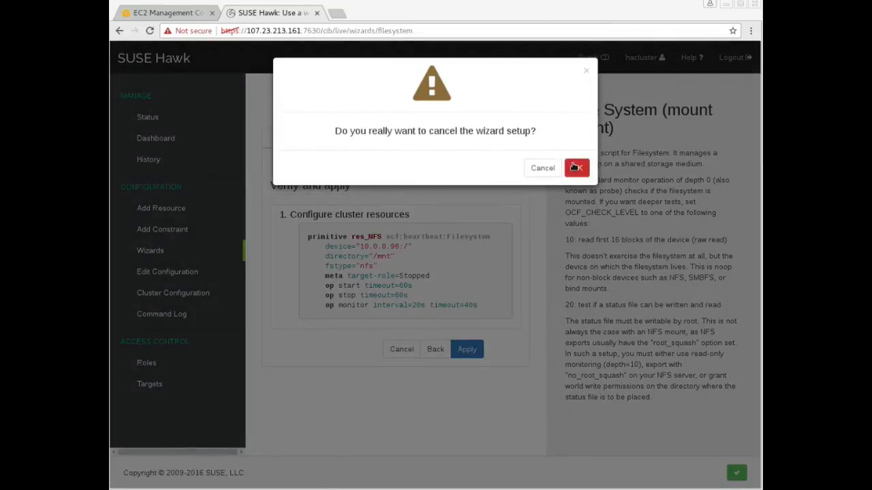
pyautogui.click(576, 168)
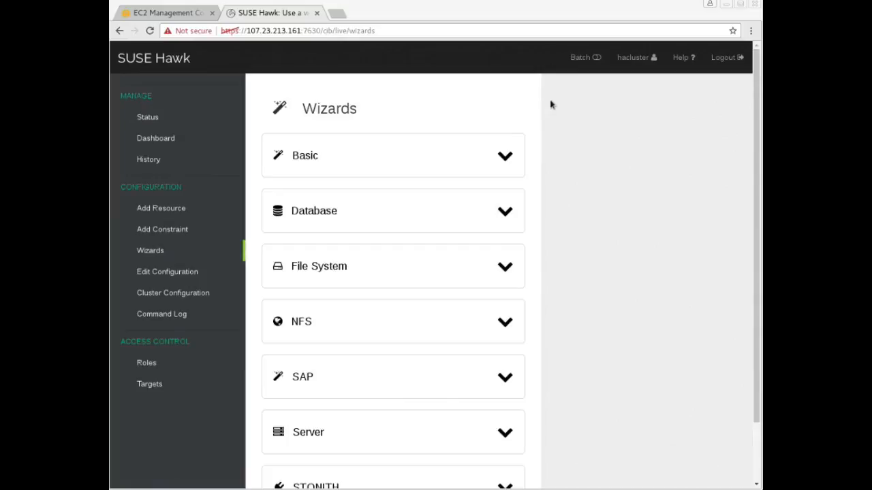
# Return to the cluster status and expand group_MSSQLHA to view its resources.
pyautogui.click(154, 120)
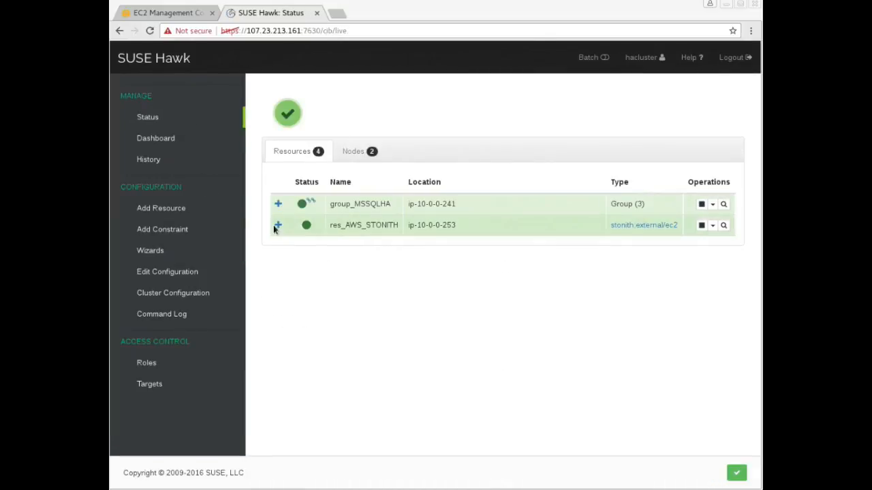
pyautogui.click(278, 203)
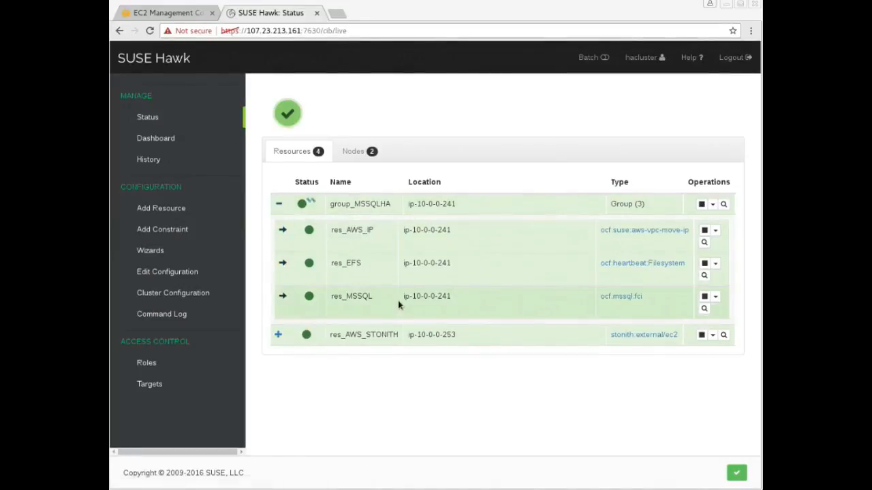